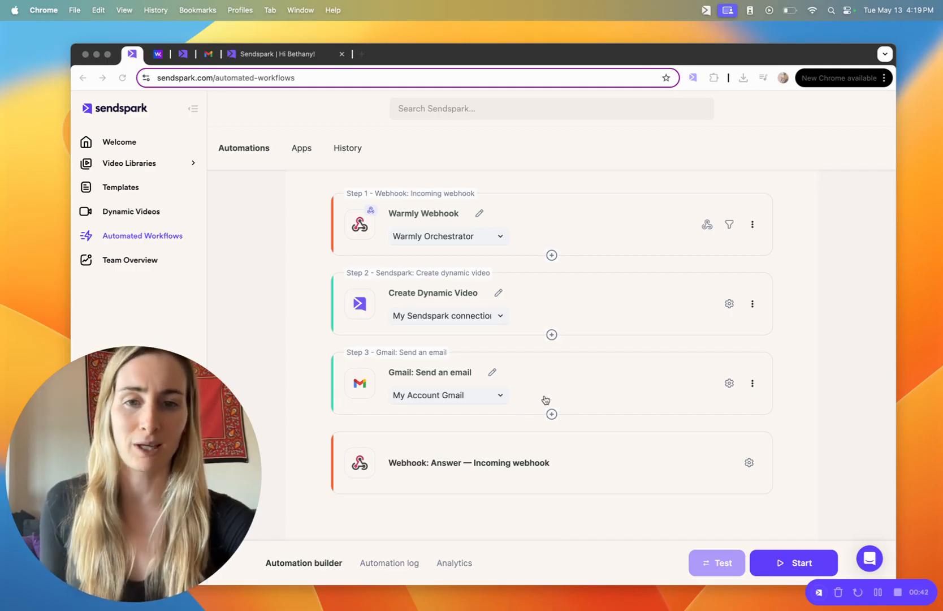
- Search the apps available for a new action after the Gmail step, trying "smart" and "outreach", and leave without adding one
left_click(551, 414)
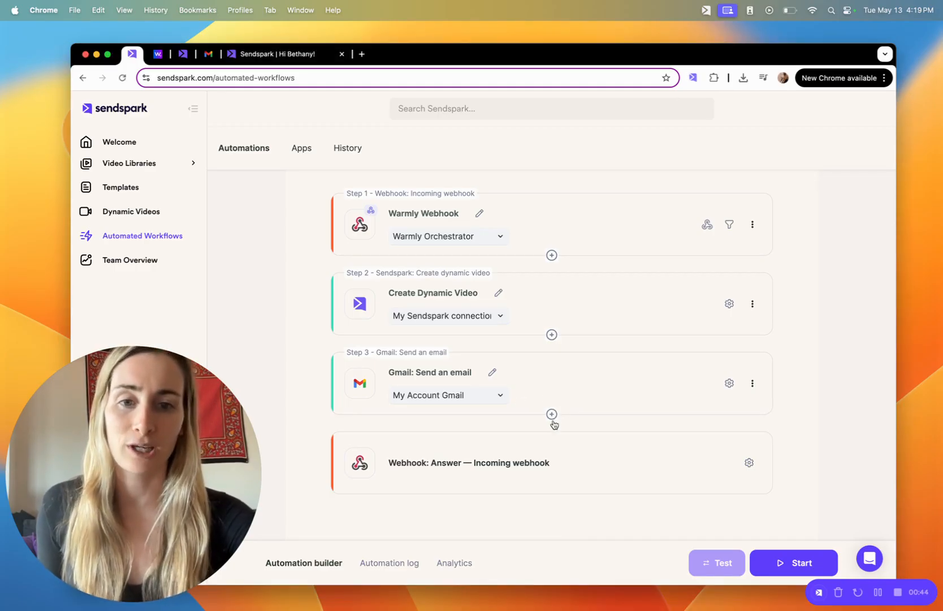
left_click(518, 414)
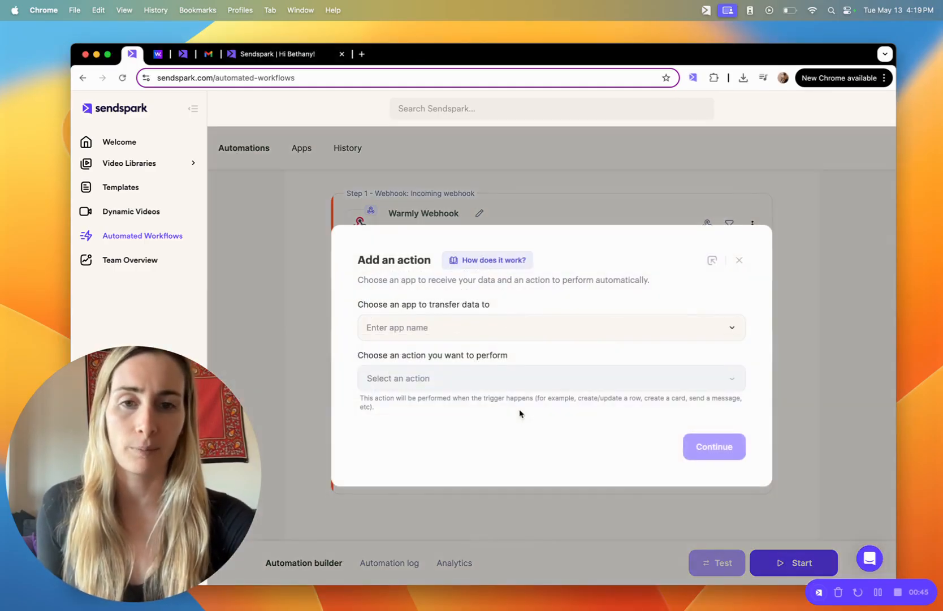
left_click(497, 326)
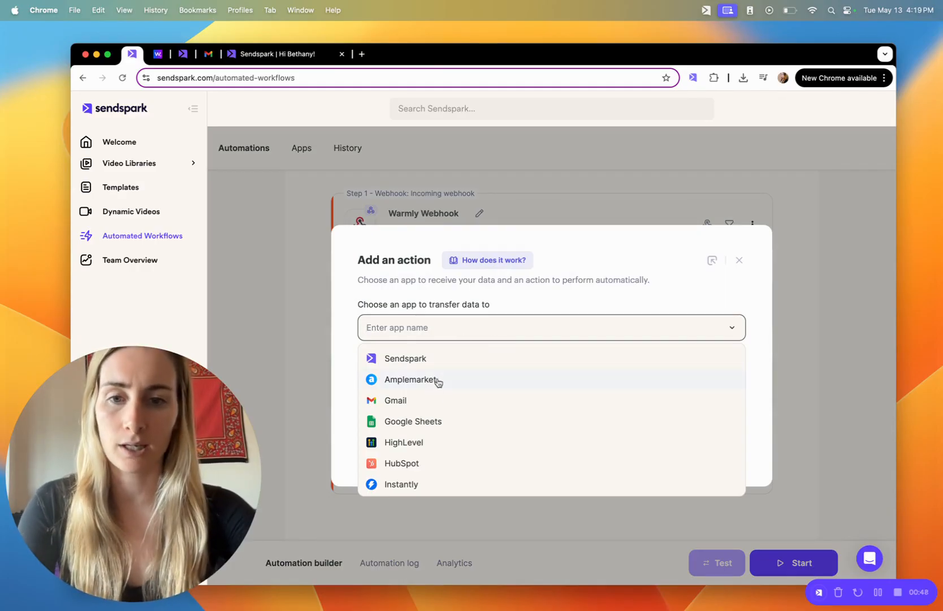
type("s")
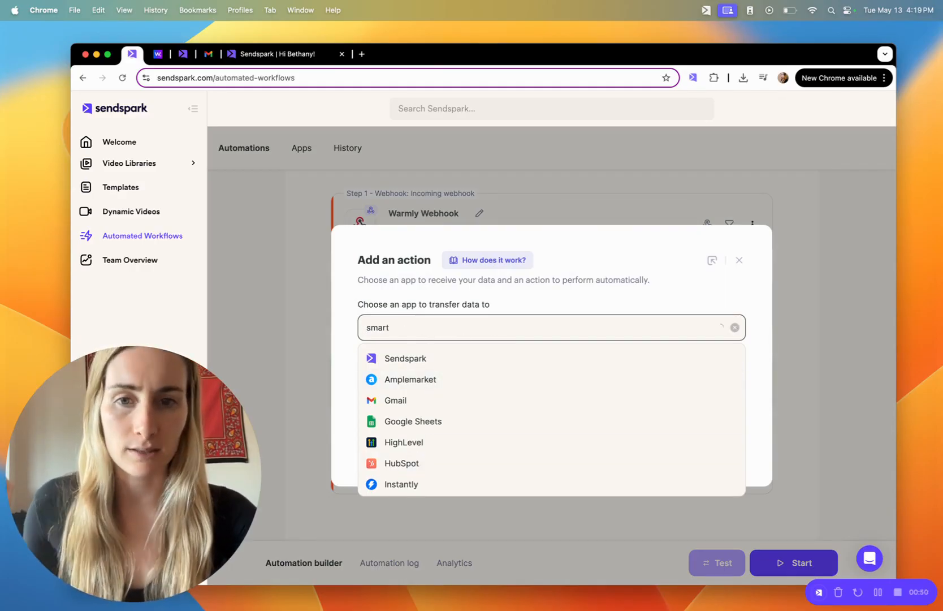
type("mart")
key("super+a")
type("o")
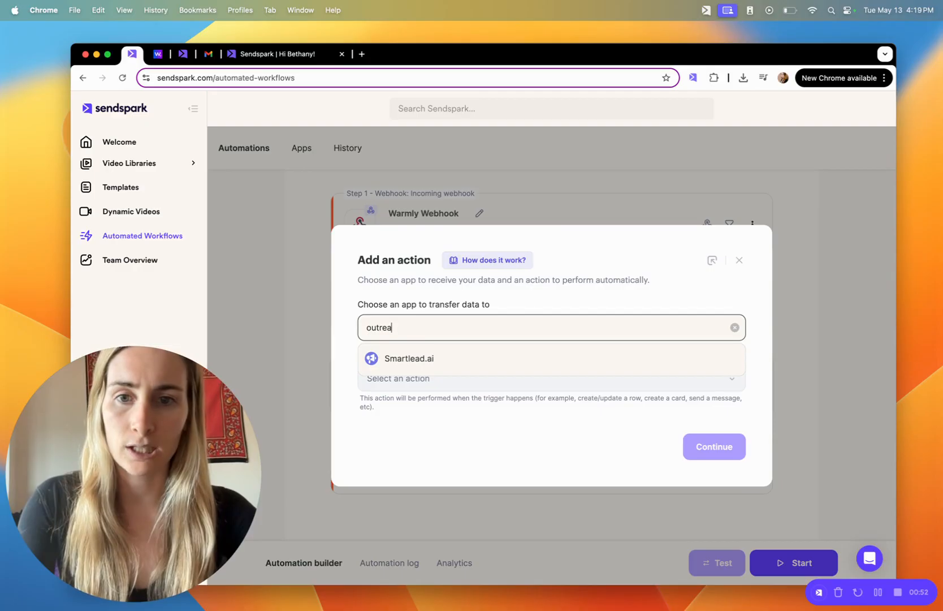
double_click(399, 328)
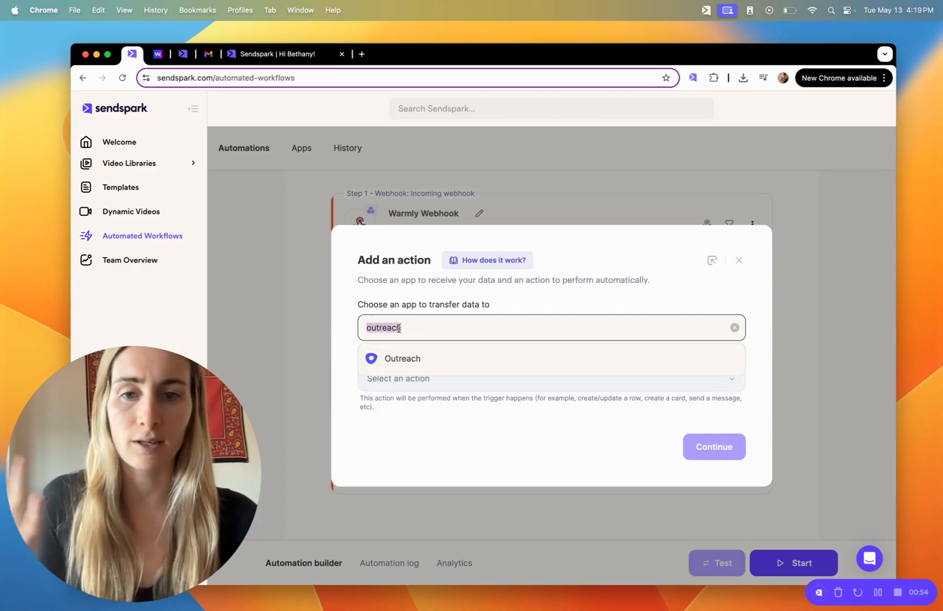
left_click(739, 260)
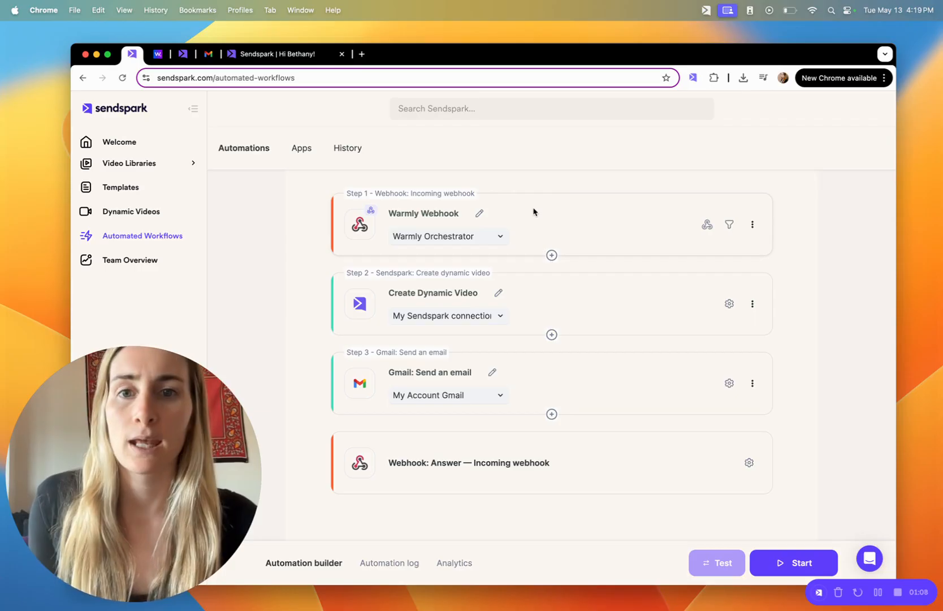
- Compare the webhook block in the Warmly orchestration with the Warmly Webhook step in the Sendspark workflow
left_click(157, 55)
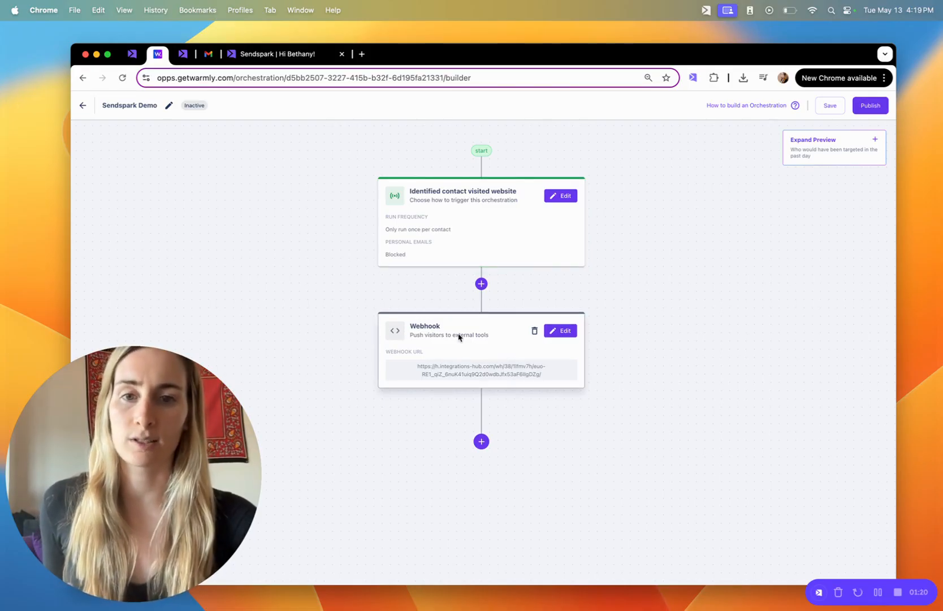
left_click(131, 55)
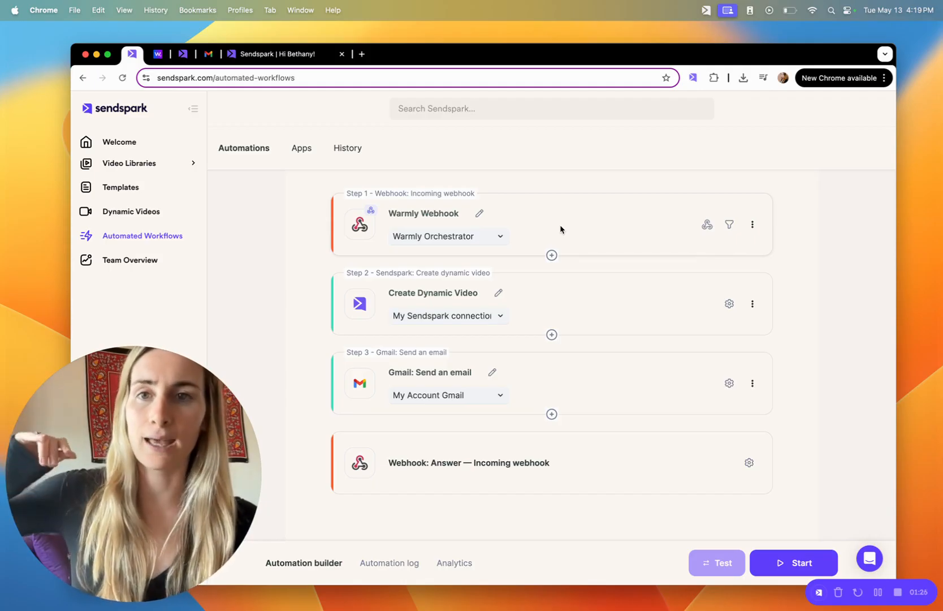
left_click(158, 55)
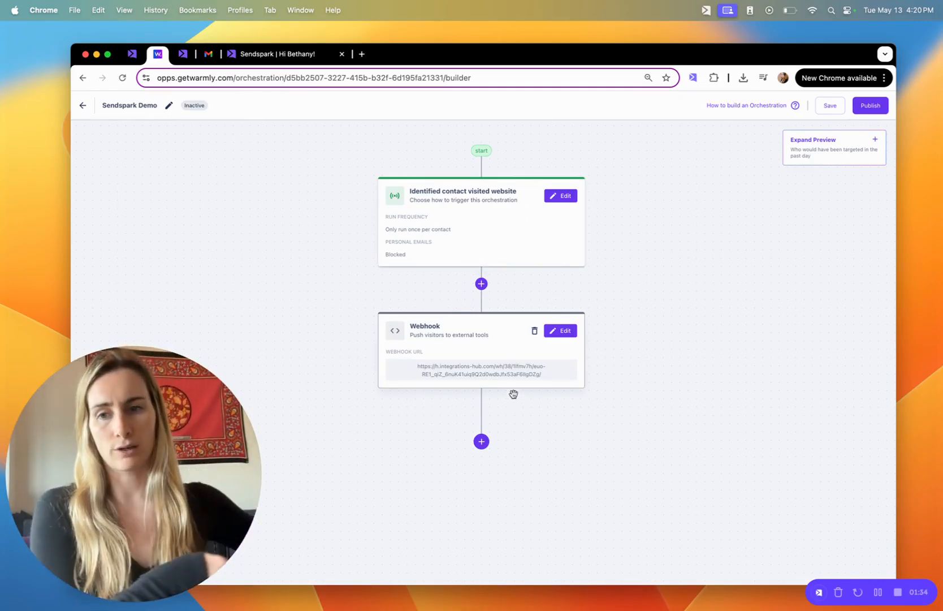
left_click(132, 54)
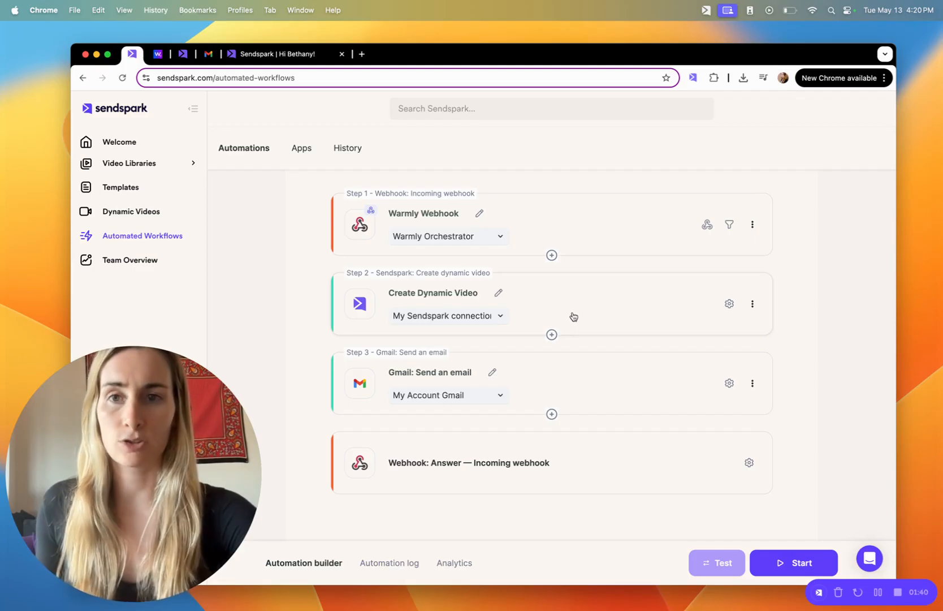
- Switch to the Warmly Demo dynamic video campaign and open its video for editing
left_click(182, 55)
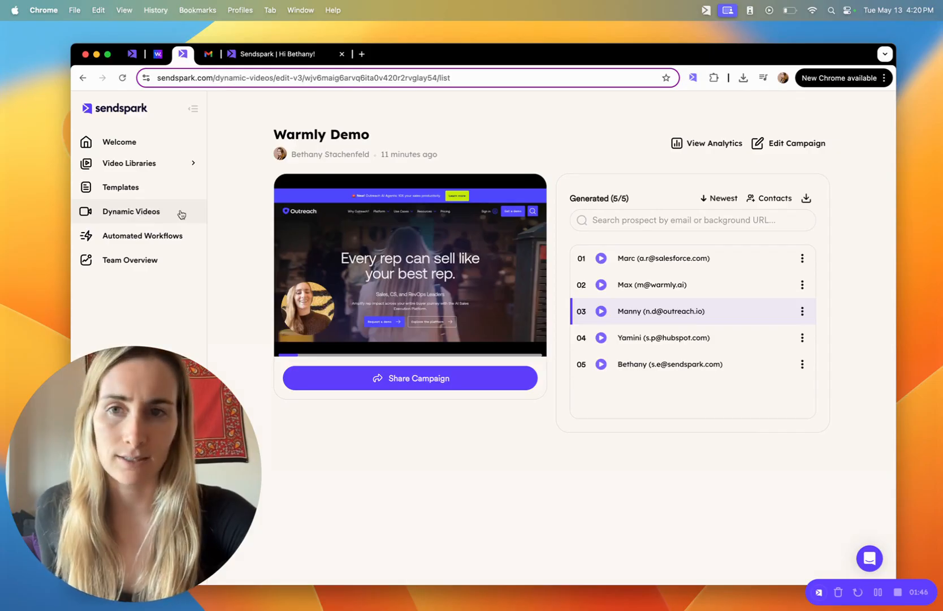
left_click(809, 144)
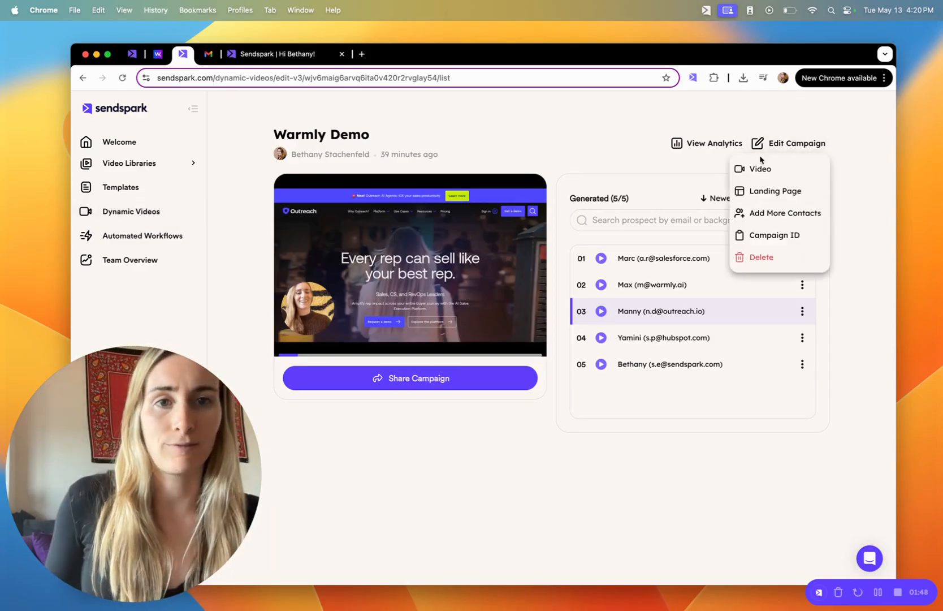
left_click(751, 169)
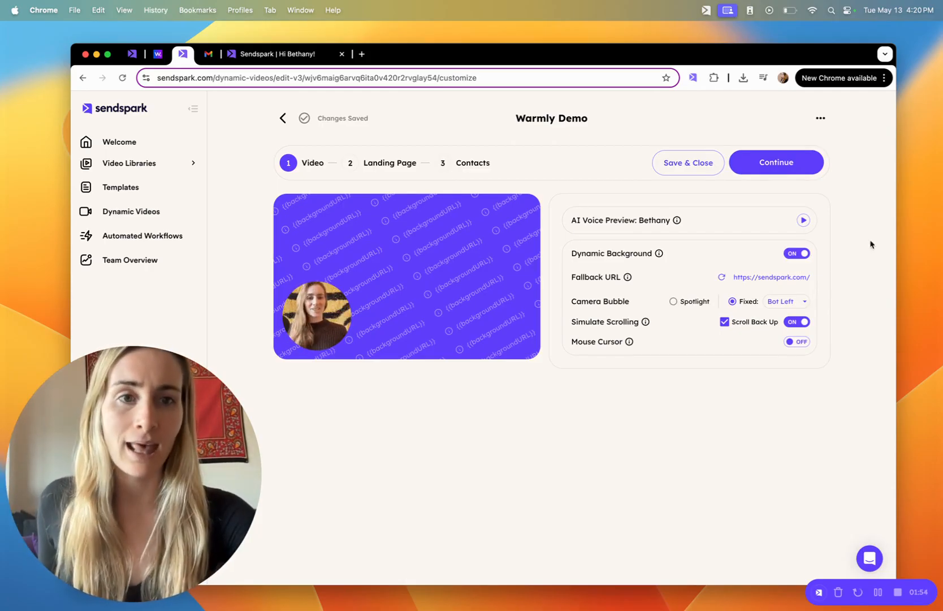
- Turn the dynamic background off and on again, and set the fixed camera bubble position to Bot Right
left_click(798, 254)
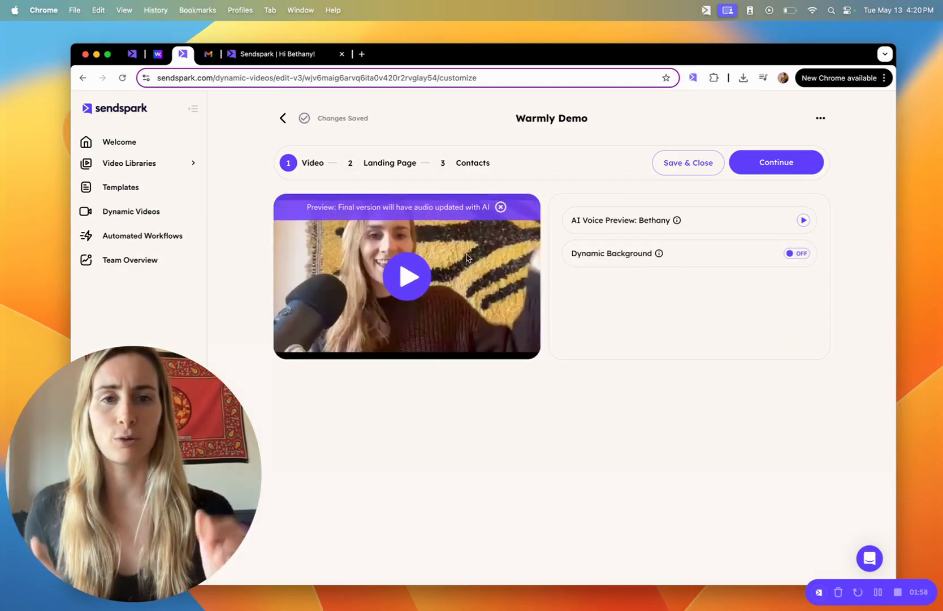
left_click(807, 251)
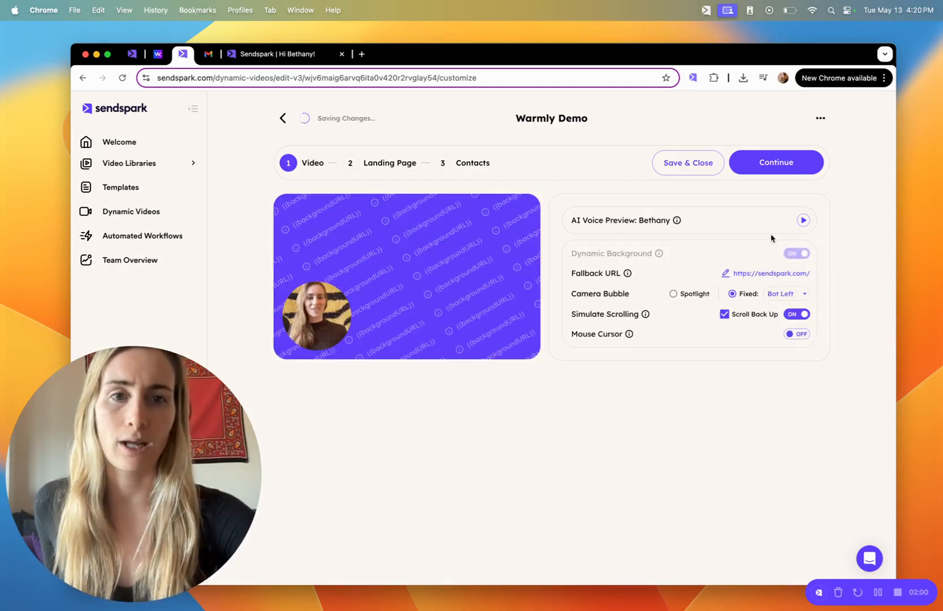
left_click(783, 294)
left_click(787, 310)
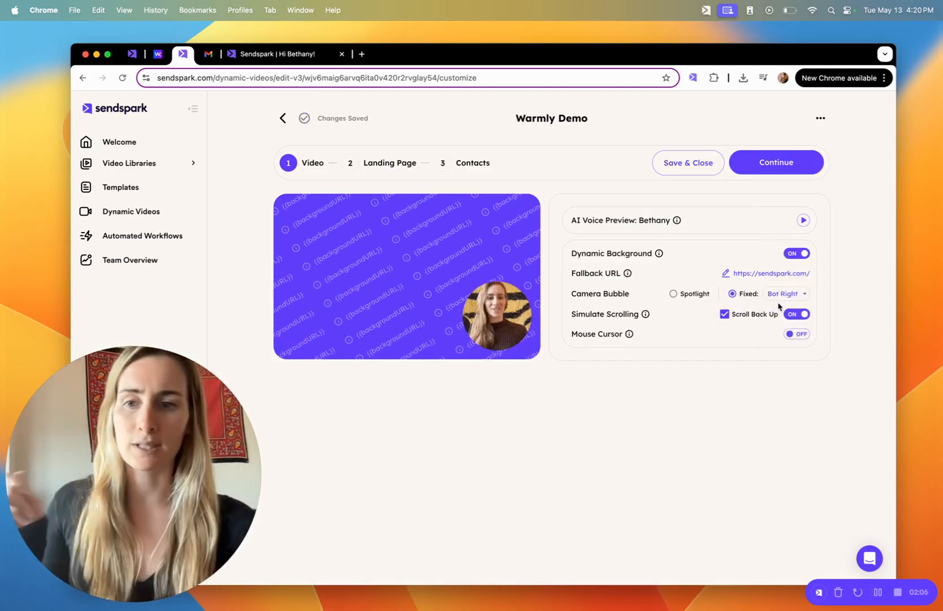
- Review the campaign's landing page template, header, message and the personalization options for the message
left_click(383, 163)
scroll(428, 308, "down", 3)
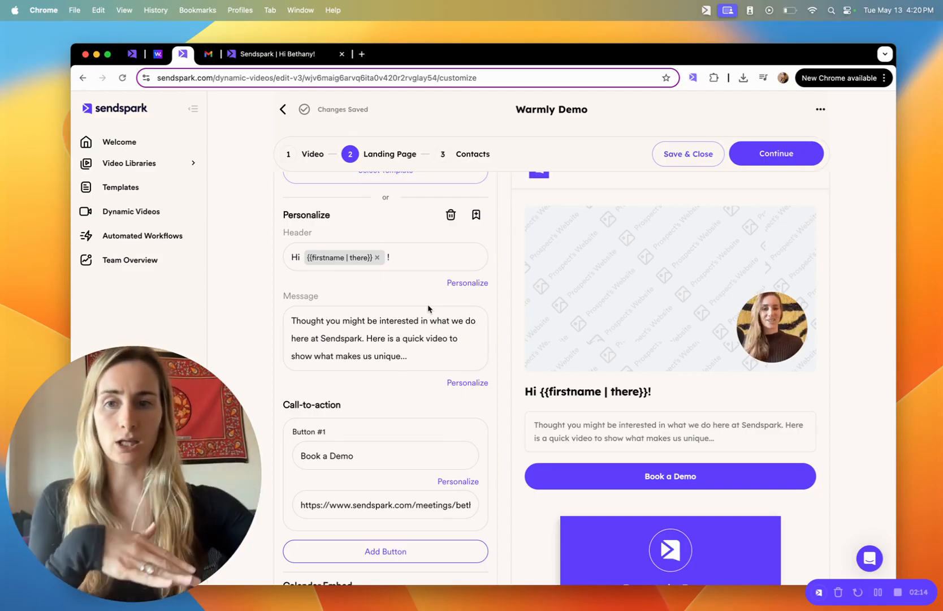
scroll(632, 326, "up", 3)
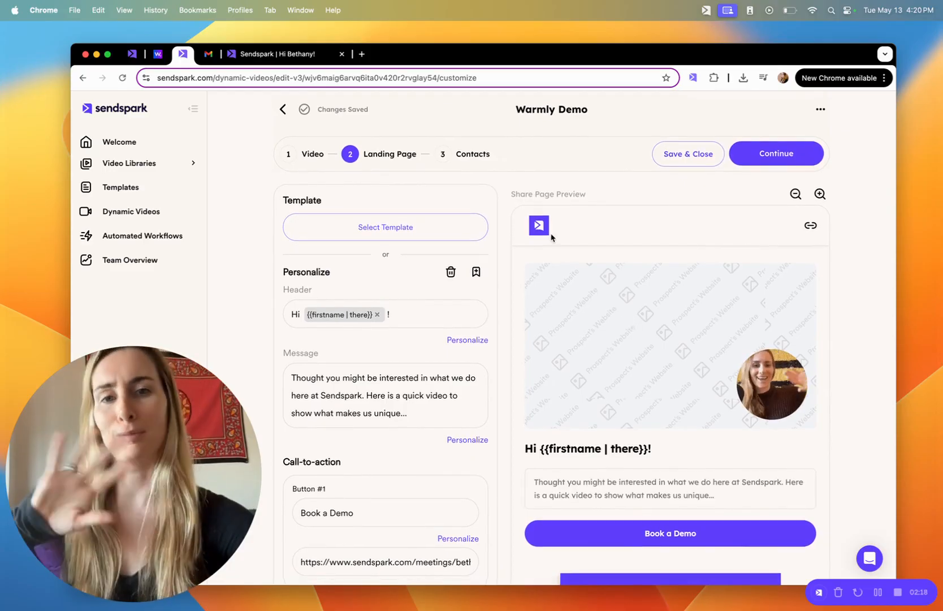
scroll(551, 340, "down", 3)
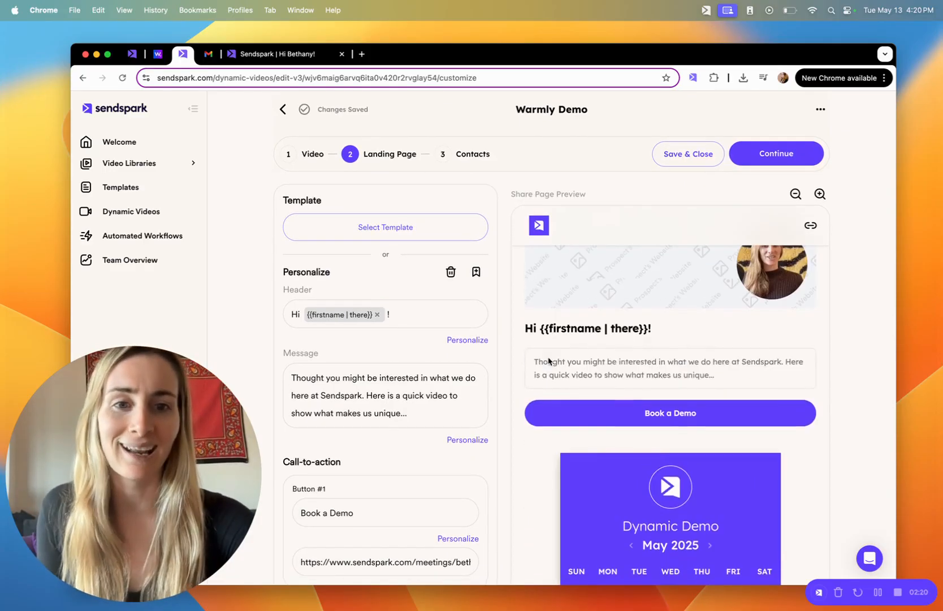
scroll(465, 344, "down", 3)
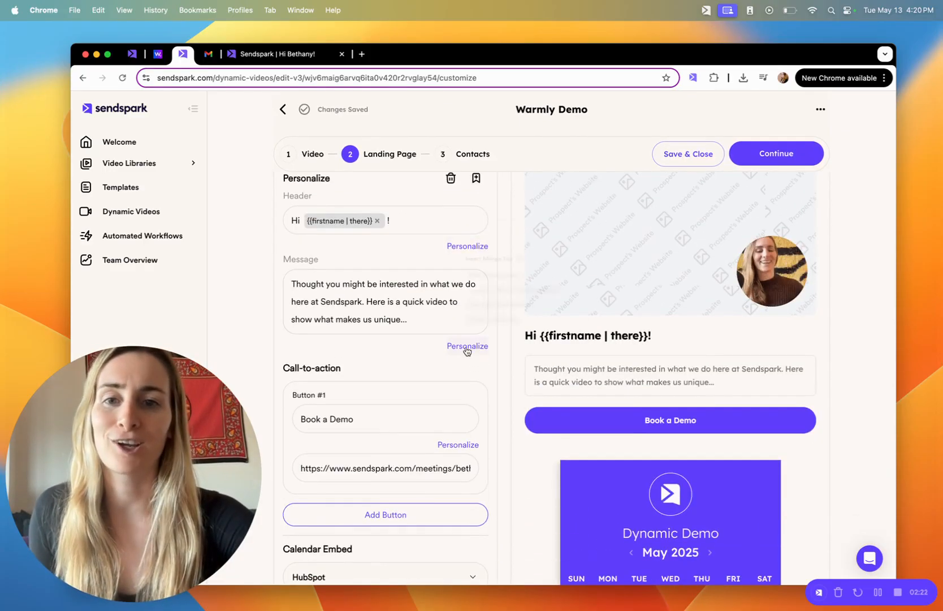
left_click(466, 346)
left_click(373, 302)
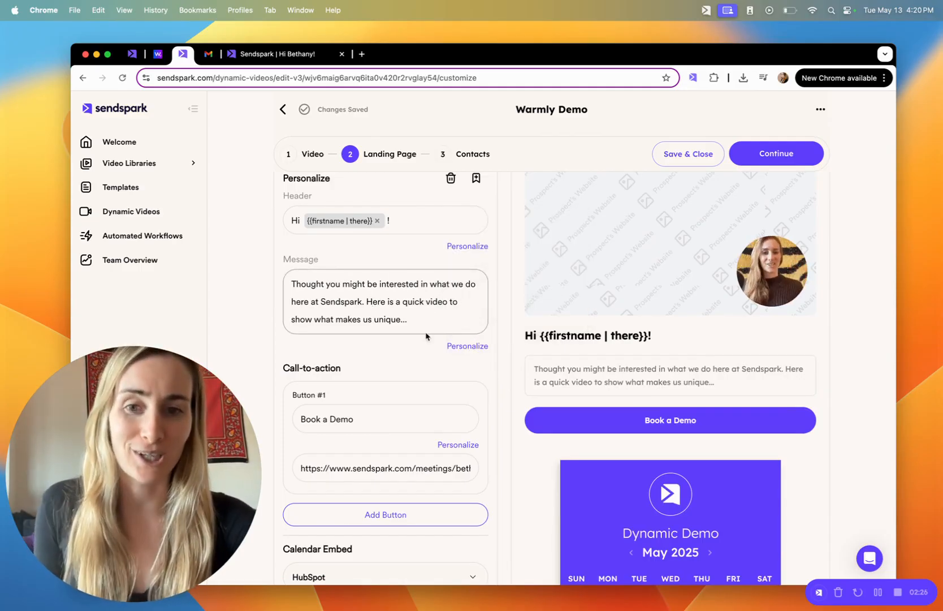
- Examine the landing page's call-to-action button and the providers offered for the calendar embed, keeping HubSpot
scroll(424, 323, "down", 3)
scroll(426, 333, "down", 2)
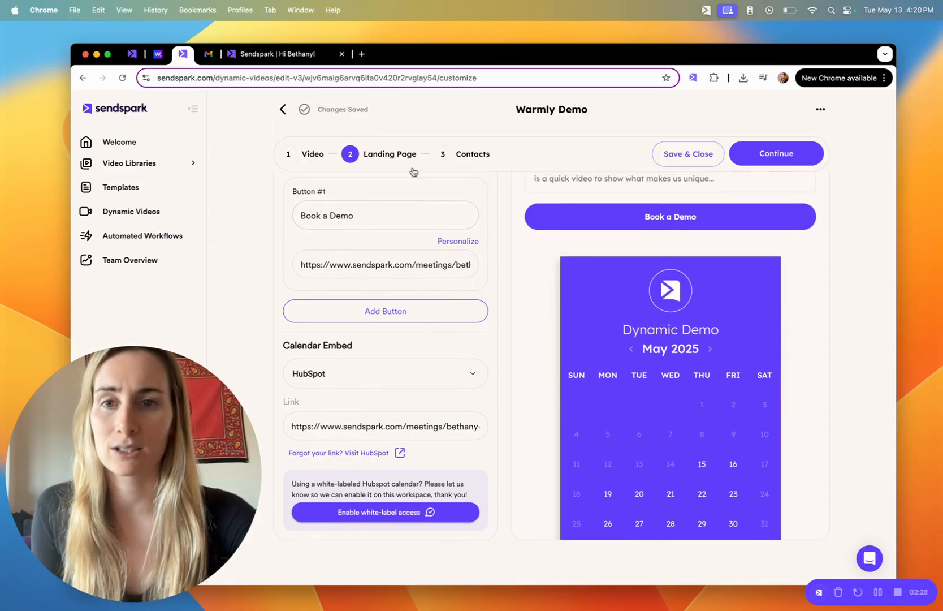
left_click(395, 371)
scroll(407, 330, "down", 3)
scroll(407, 330, "up", 3)
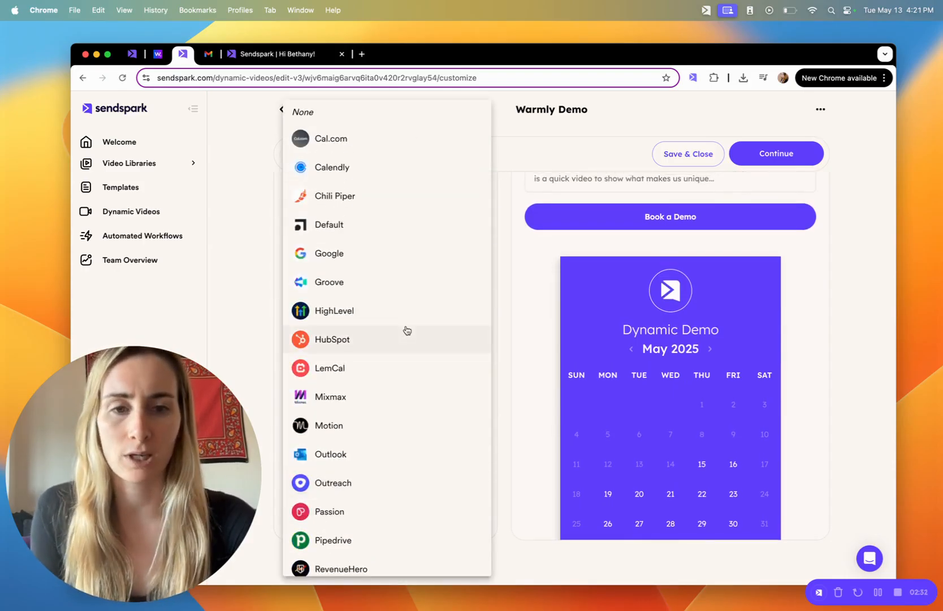
left_click(528, 375)
scroll(704, 420, "up", 10)
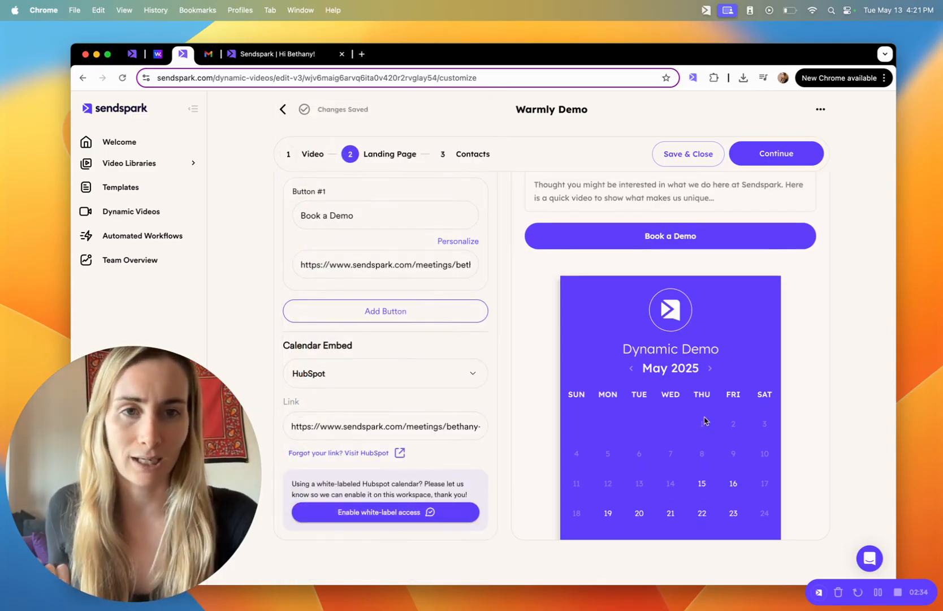
- Check the contacts table of the Warmly Demo campaign, and save and close the campaign
left_click(462, 166)
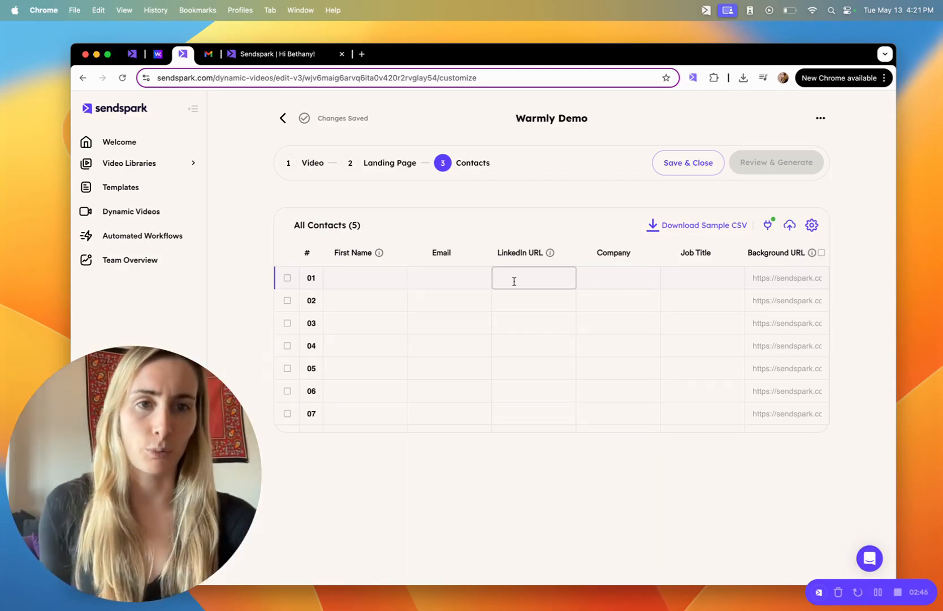
left_click(714, 168)
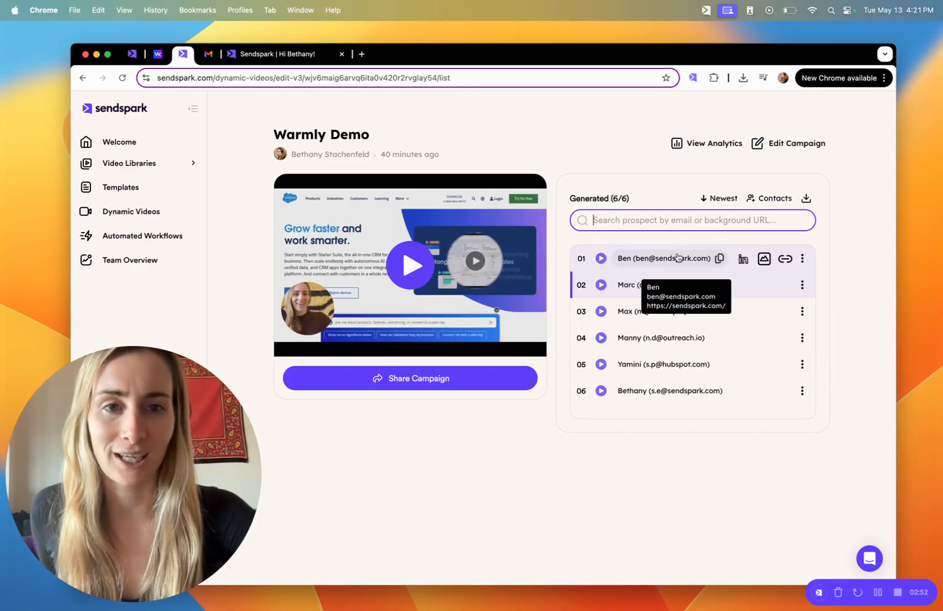
- Play the generated videos for the warmly.ai prospect and for the first prospect in the list
left_click(601, 311)
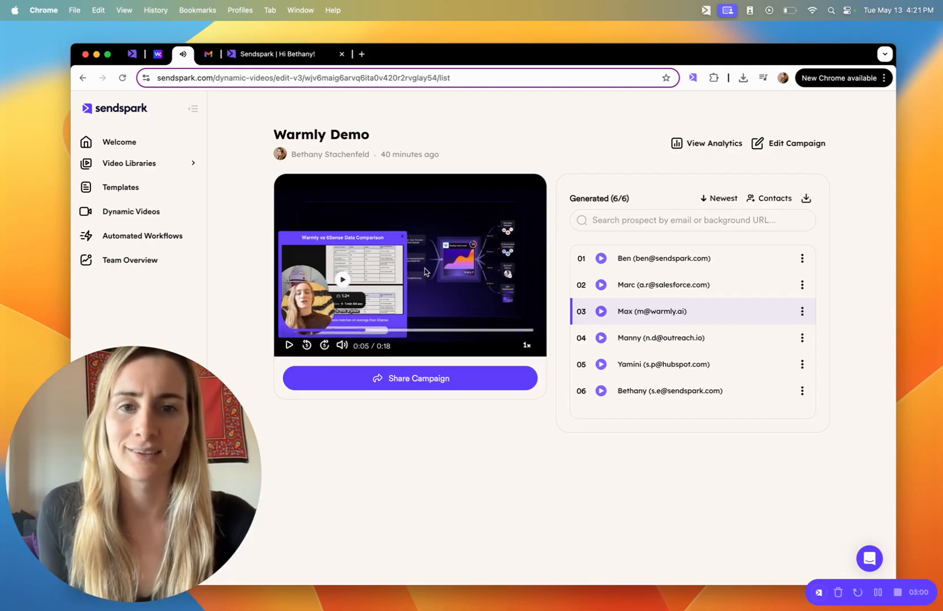
left_click(601, 258)
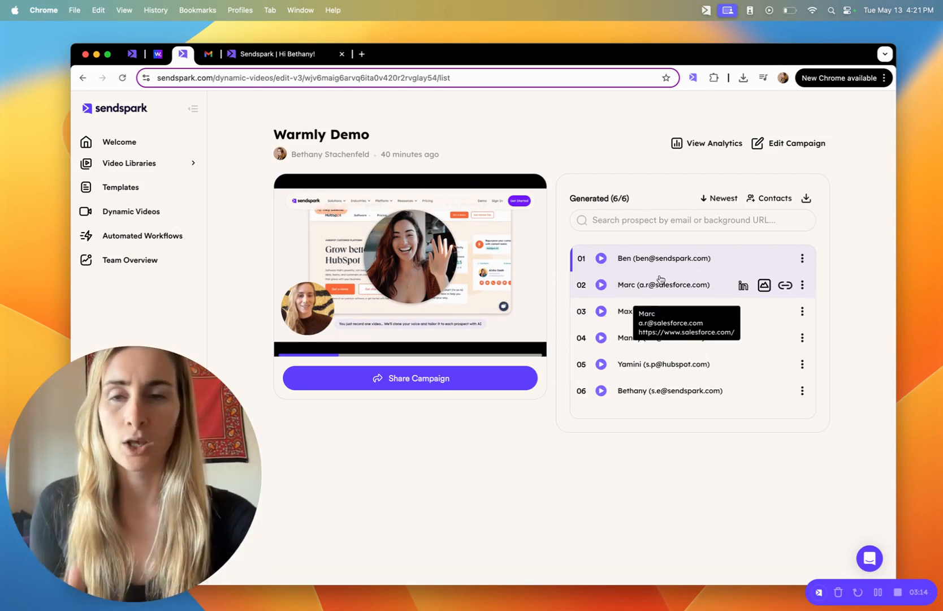
- Inspect the email body mapping of the workflow's Gmail step and search the Create Dynamic Video values for "html"
left_click(133, 56)
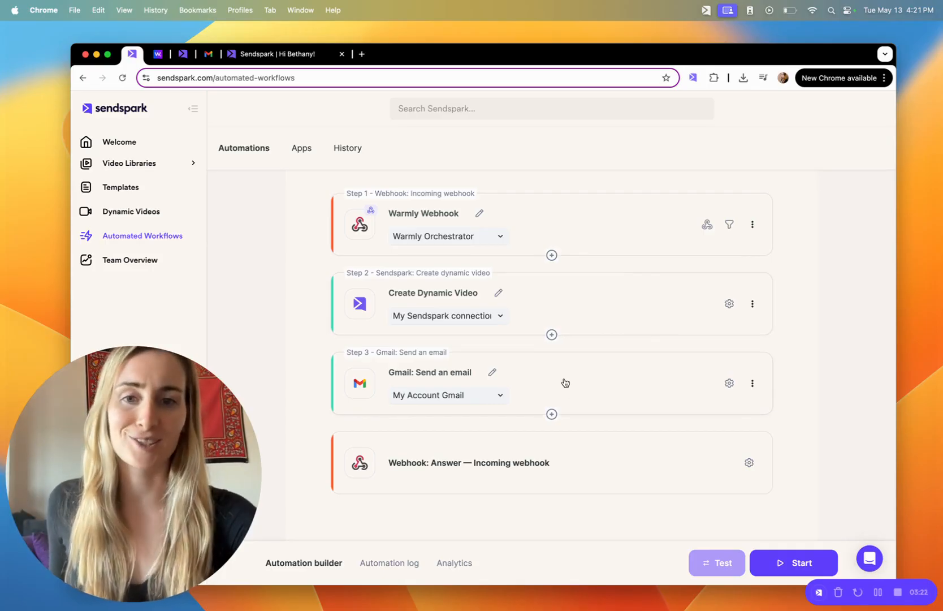
left_click(532, 385)
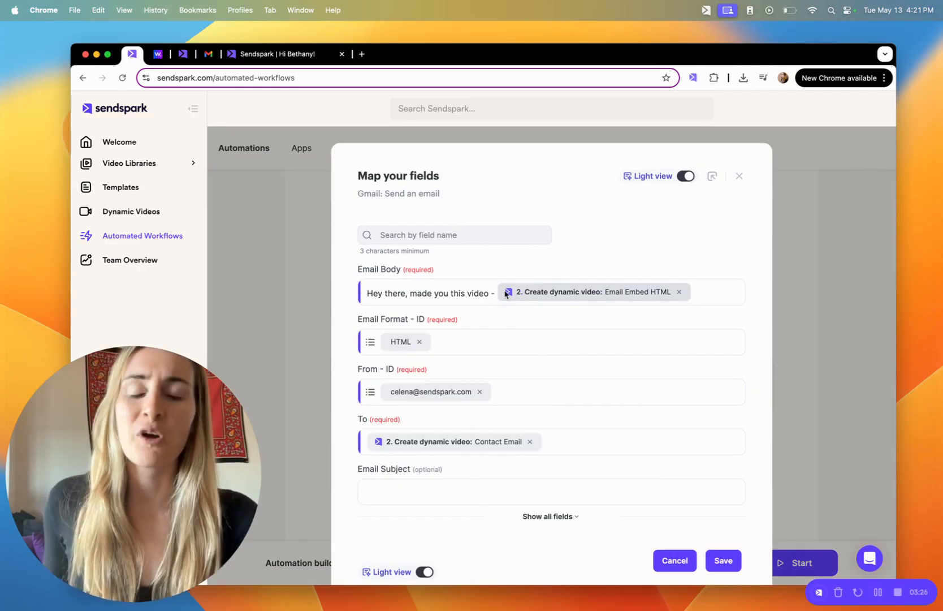
left_click(478, 293)
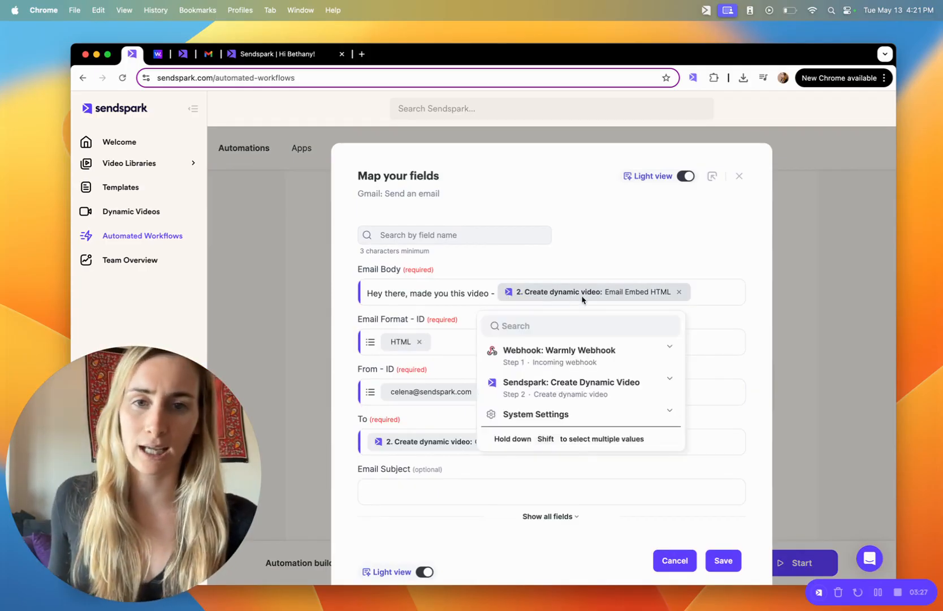
left_click(562, 395)
scroll(573, 418, "down", 2)
scroll(573, 418, "down", 5)
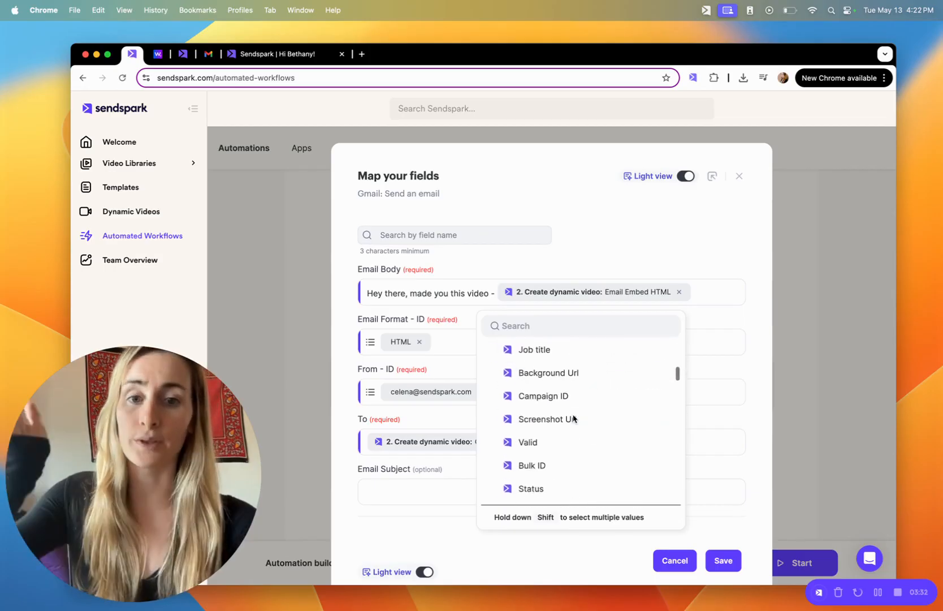
scroll(572, 418, "up", 10)
type("html")
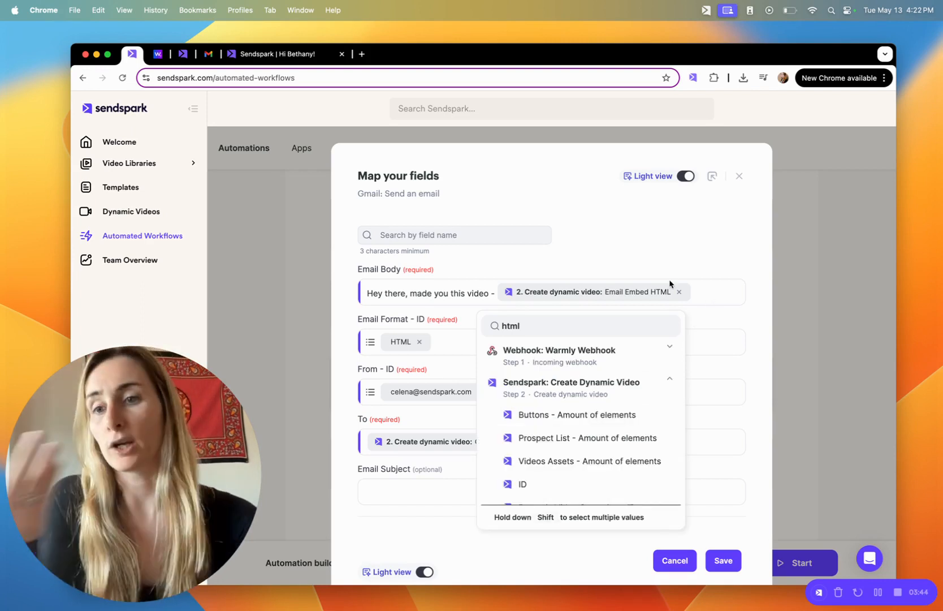
left_click(461, 293)
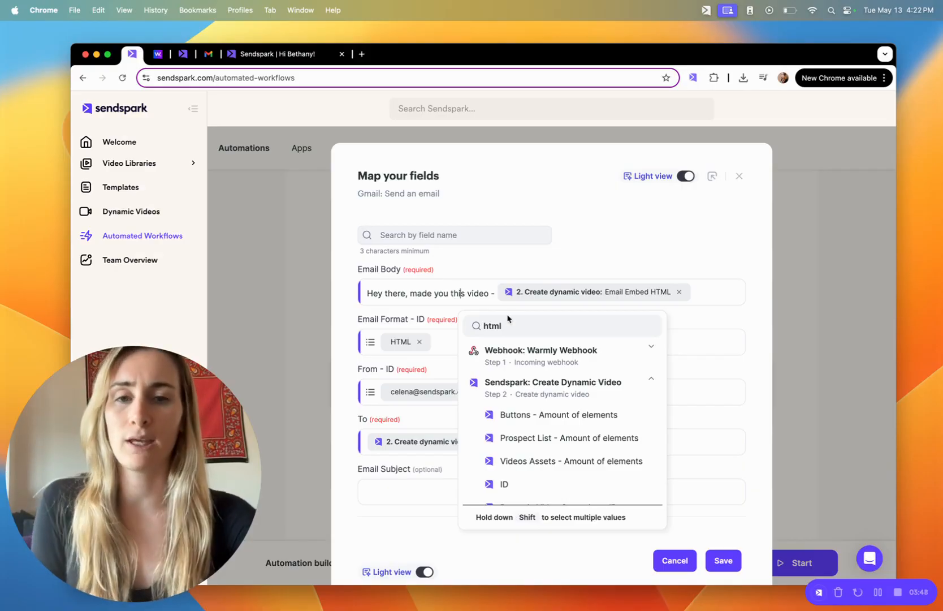
left_click(740, 177)
- Switch to the received video email in Gmail, open its embedded video's share page and play the video
left_click(208, 54)
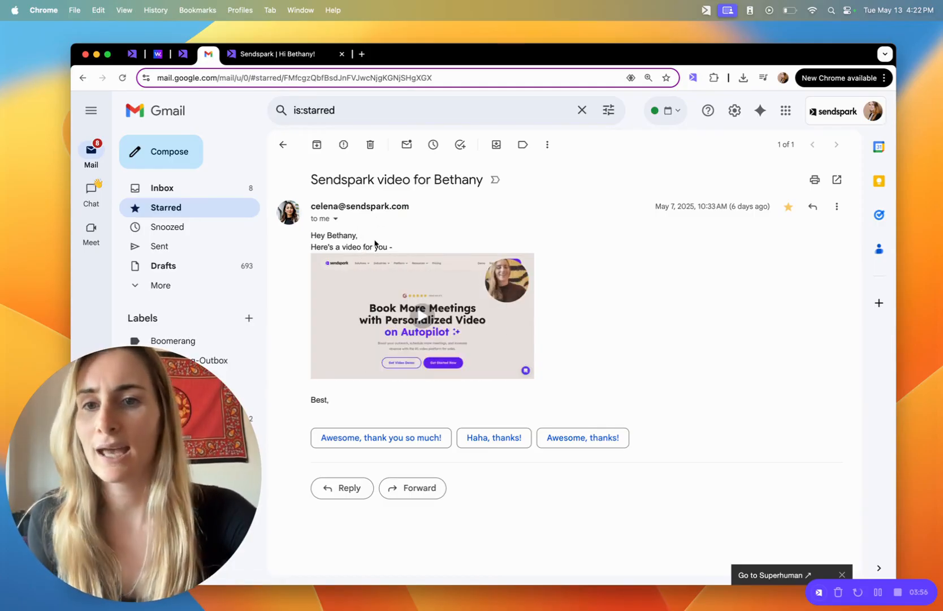
left_click(394, 338)
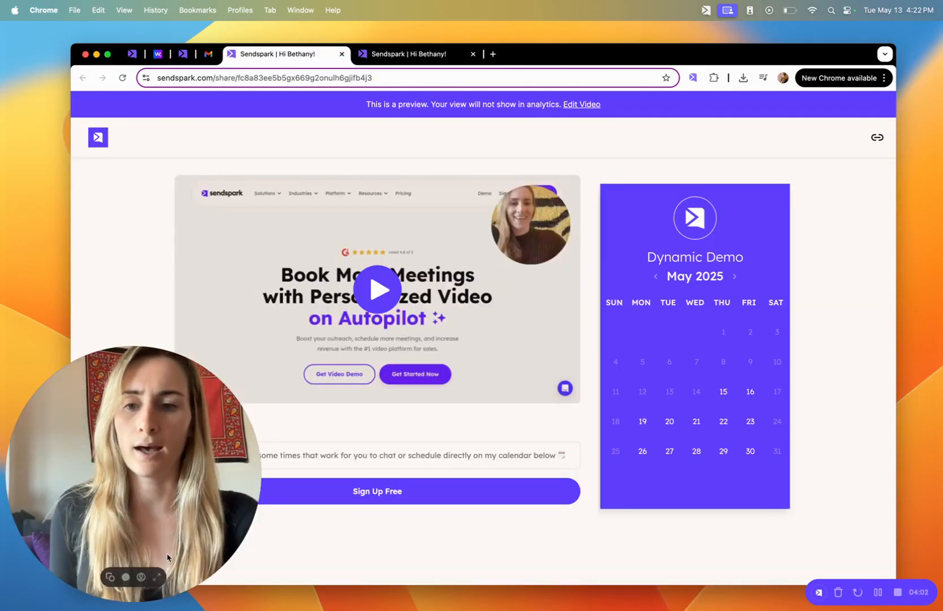
left_click(156, 578)
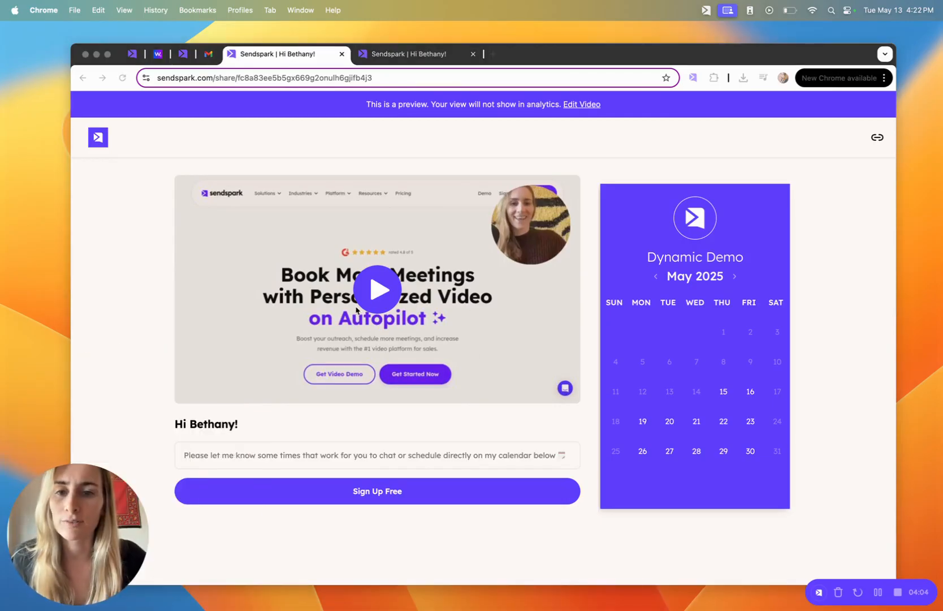
left_click(469, 306)
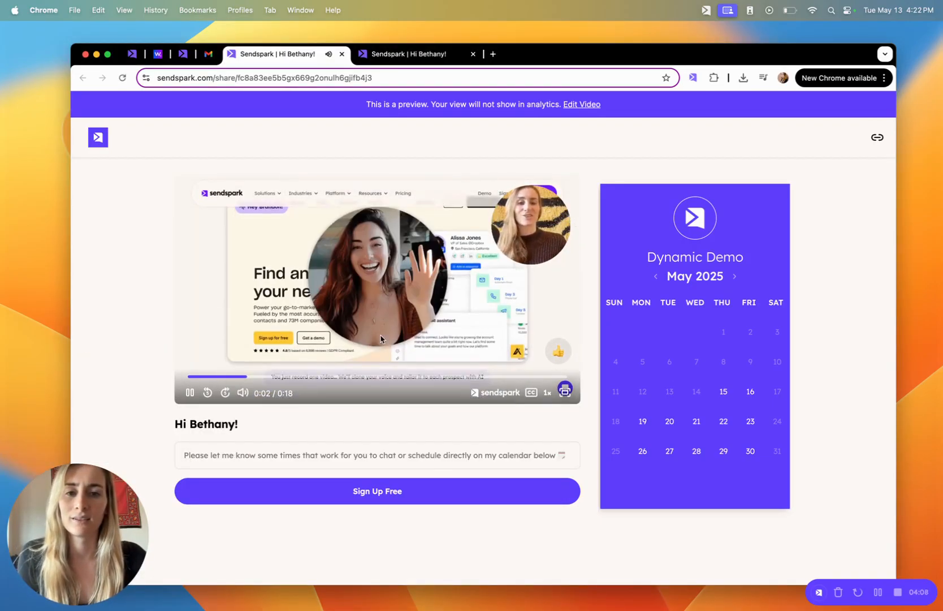
left_click(412, 275)
left_click(104, 586)
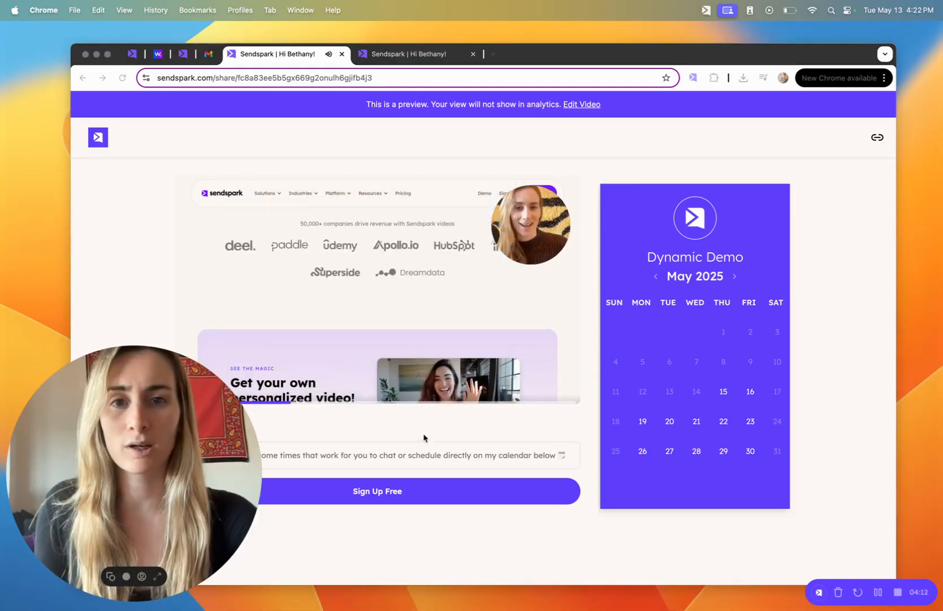